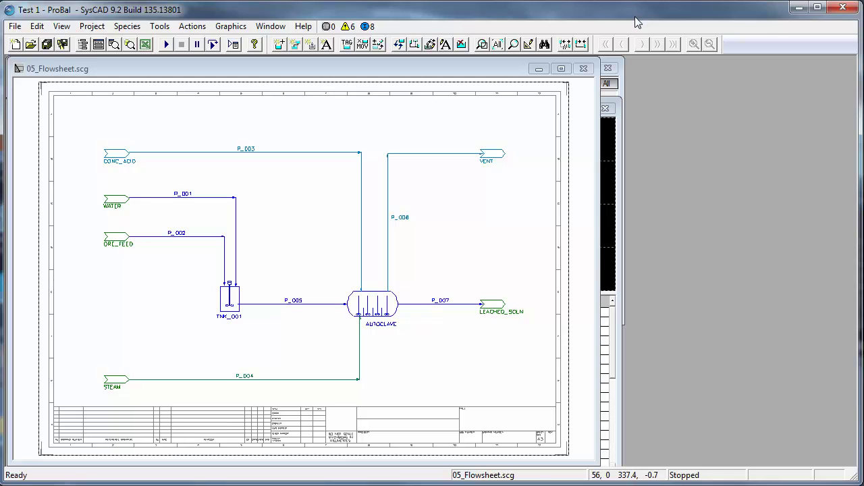
Step: Select the P_007 stream leaving the AUTOCLAVE on the flowsheet
{"action": "left_click", "coordinate": [426, 306]}
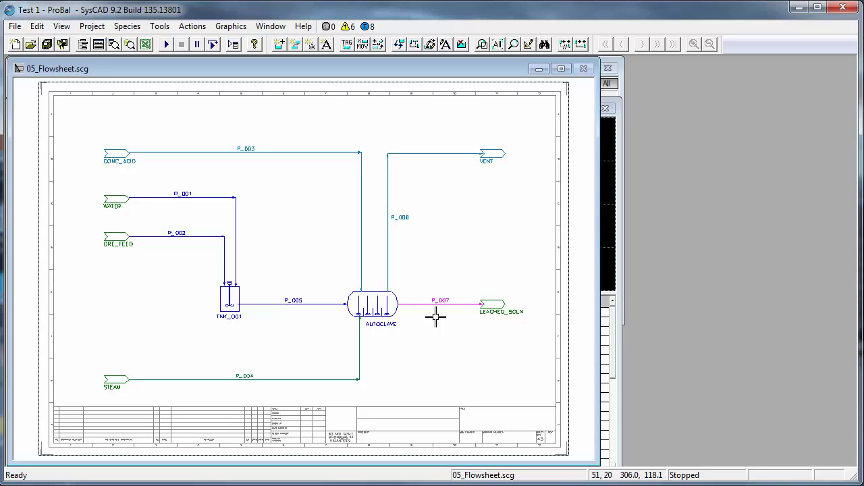
{"action": "key", "text": "ctrl"}
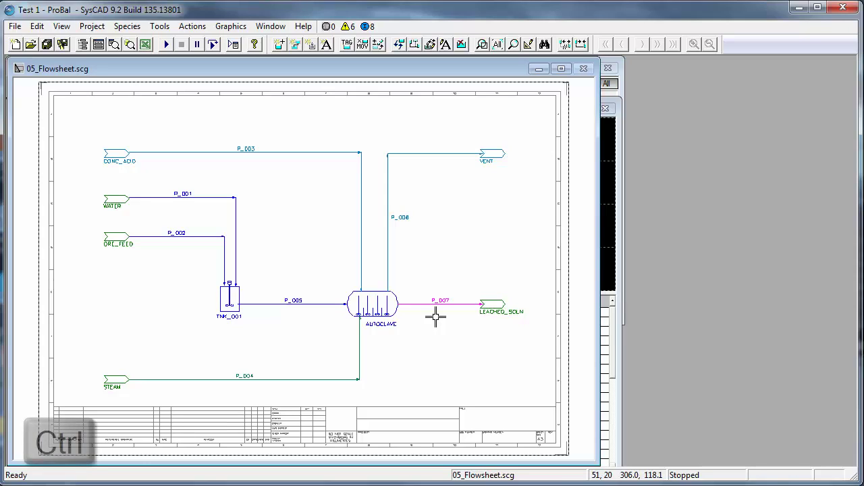
{"action": "mouse_move", "coordinate": [432, 305]}
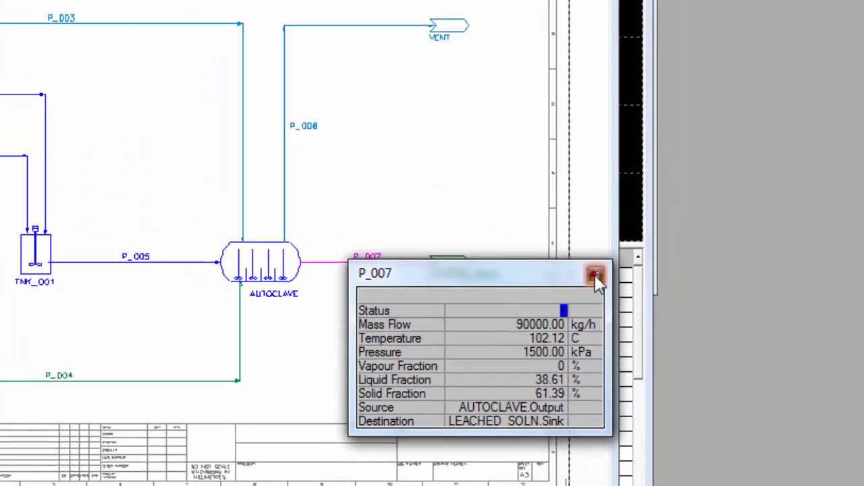
{"action": "left_click", "coordinate": [594, 275]}
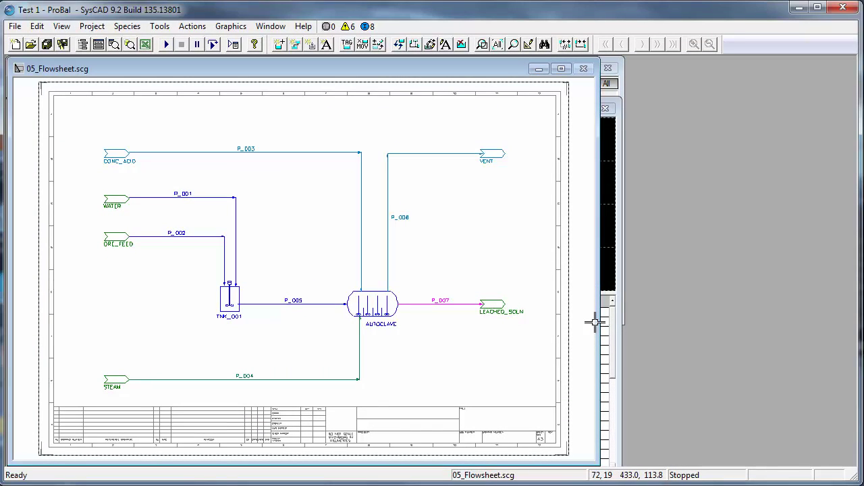
Step: Open P_007's Access window showing 102.12 C, 1500 kPa and 90000 kg/h
{"action": "double_click", "coordinate": [459, 313]}
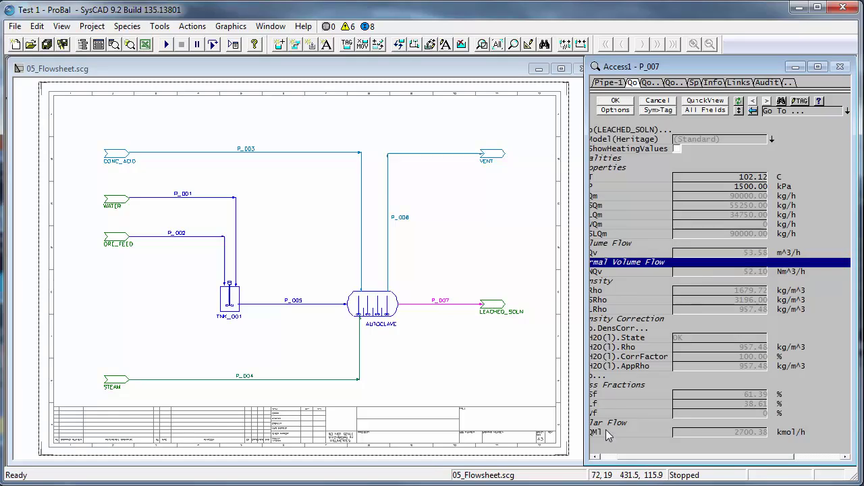
{"action": "left_click", "coordinate": [608, 457]}
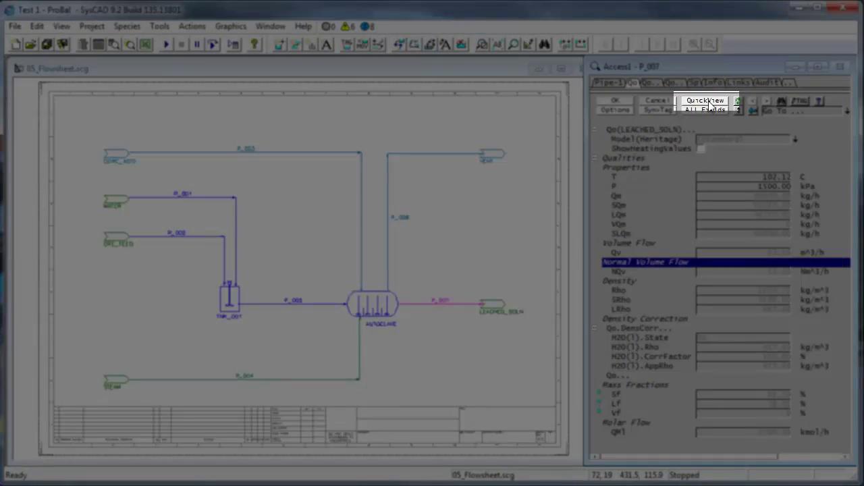
Step: Open the Quick View Editor and remove Source and Destination, leaving six pipe fields
{"action": "left_click", "coordinate": [709, 104]}
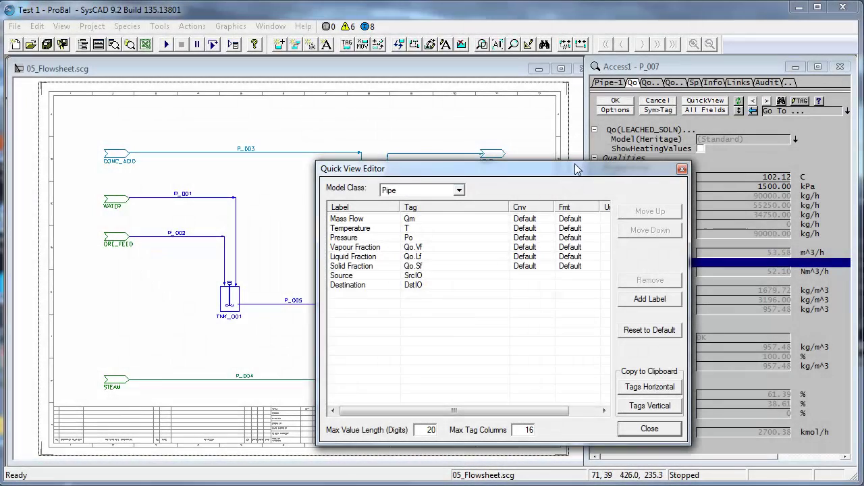
{"action": "left_click_drag", "start_coordinate": [574, 163], "coordinate": [457, 131]}
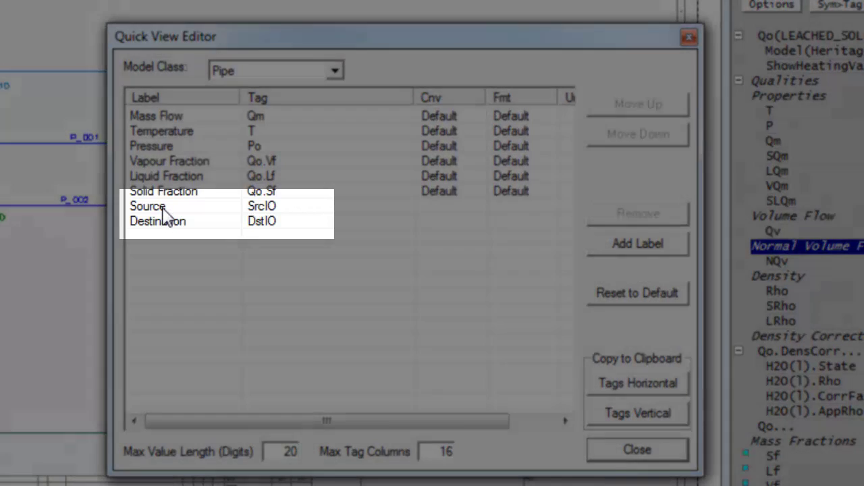
{"action": "left_click", "coordinate": [167, 209]}
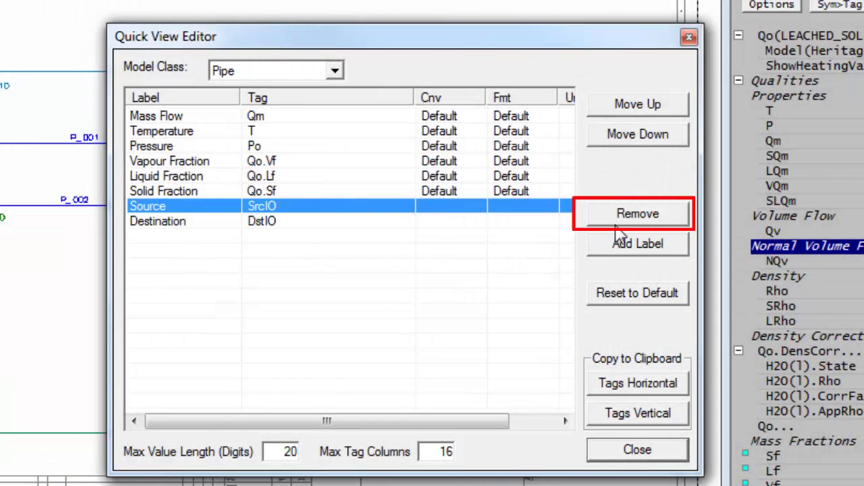
{"action": "left_click", "coordinate": [675, 221]}
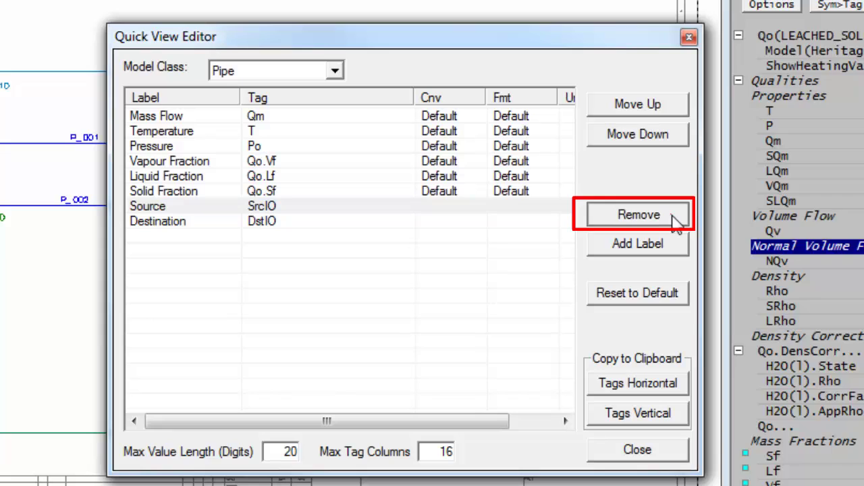
{"action": "left_click", "coordinate": [159, 208]}
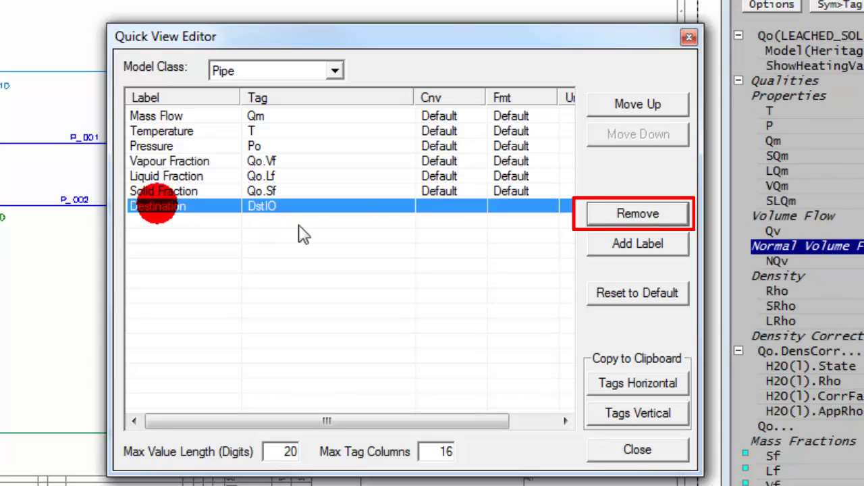
{"action": "left_click", "coordinate": [637, 226]}
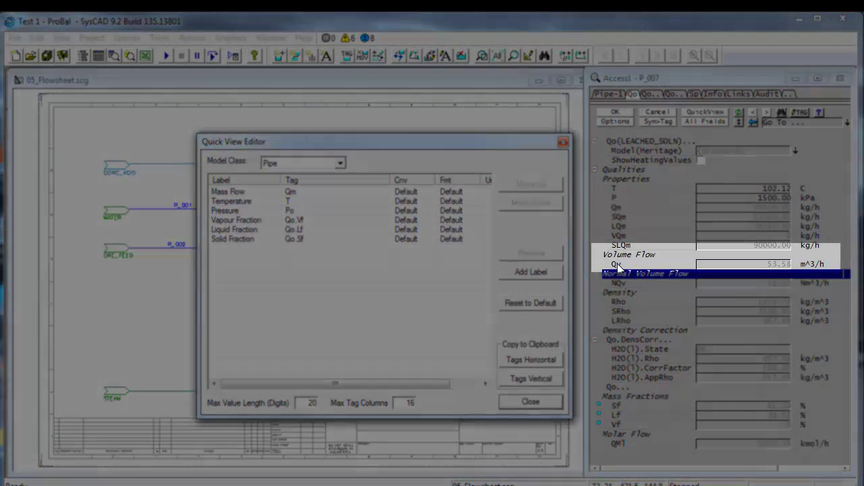
Step: Send P_007's Qv property to the Quick View and relabel Qo.Qv as 'Volume Flow'
{"action": "left_click", "coordinate": [618, 265]}
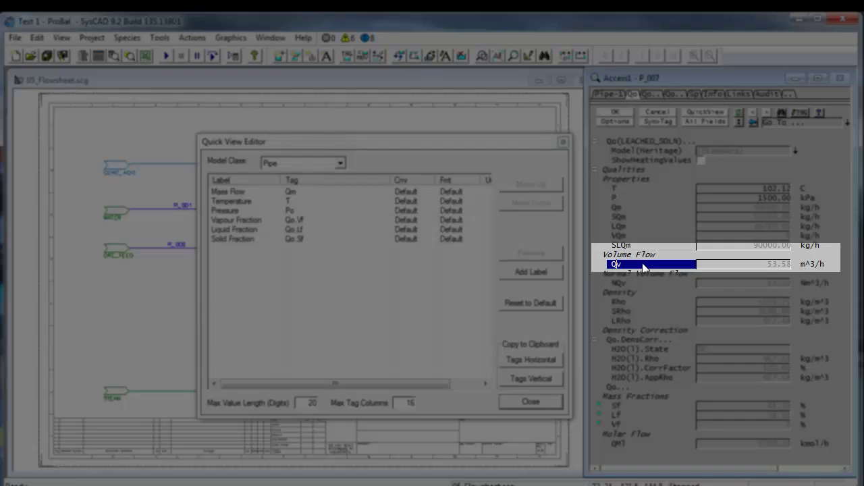
{"action": "right_click", "coordinate": [644, 268]}
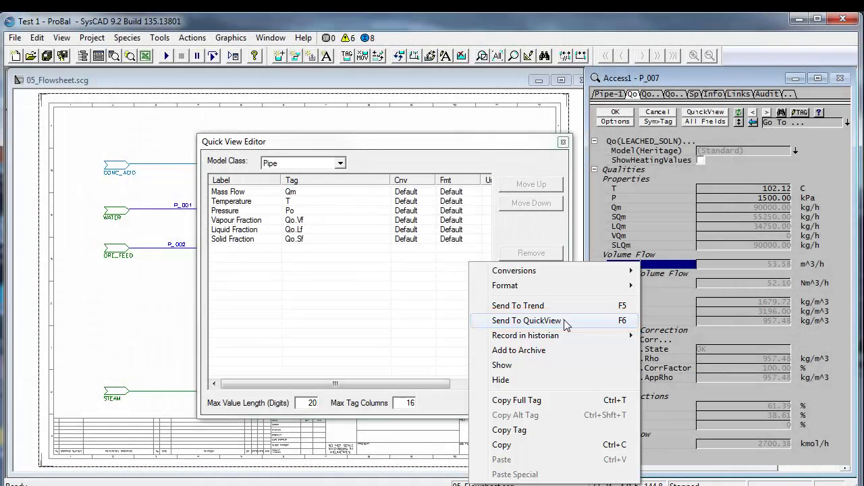
{"action": "left_click", "coordinate": [565, 322]}
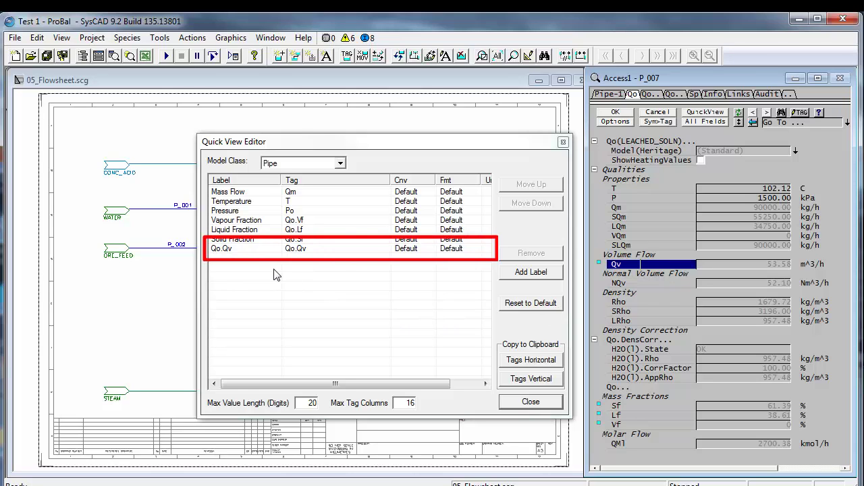
{"action": "left_click", "coordinate": [233, 255]}
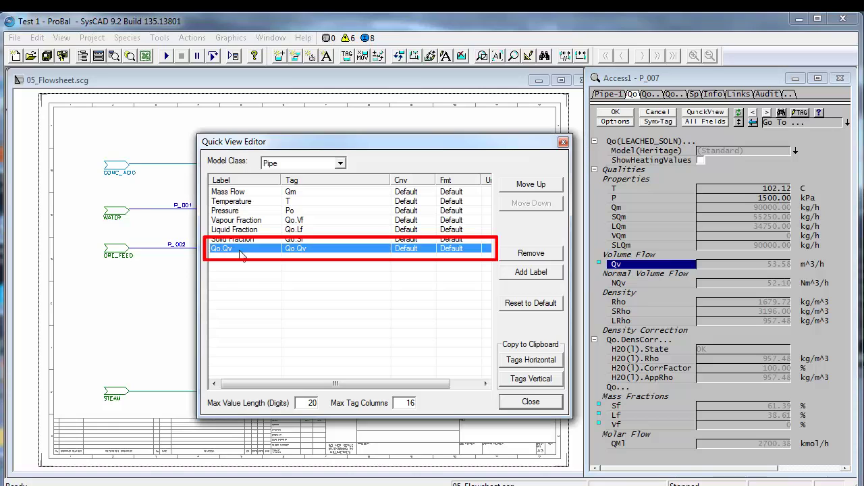
{"action": "left_click", "coordinate": [244, 255]}
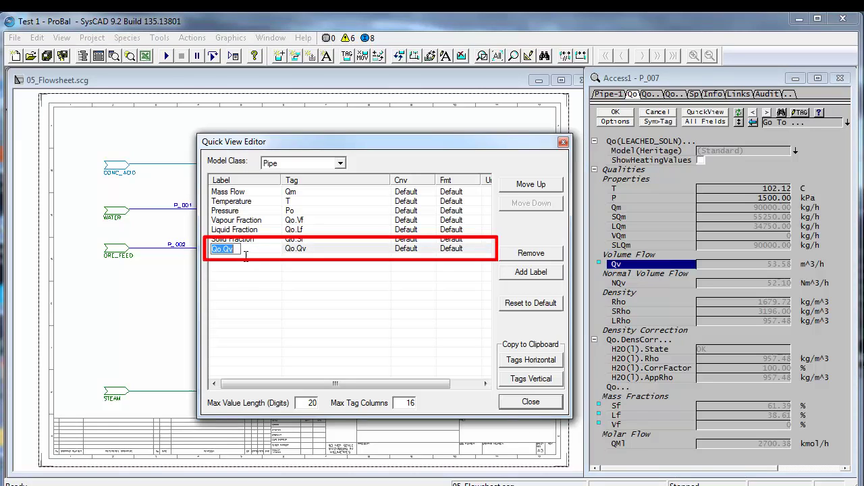
{"action": "type", "text": "Volu"}
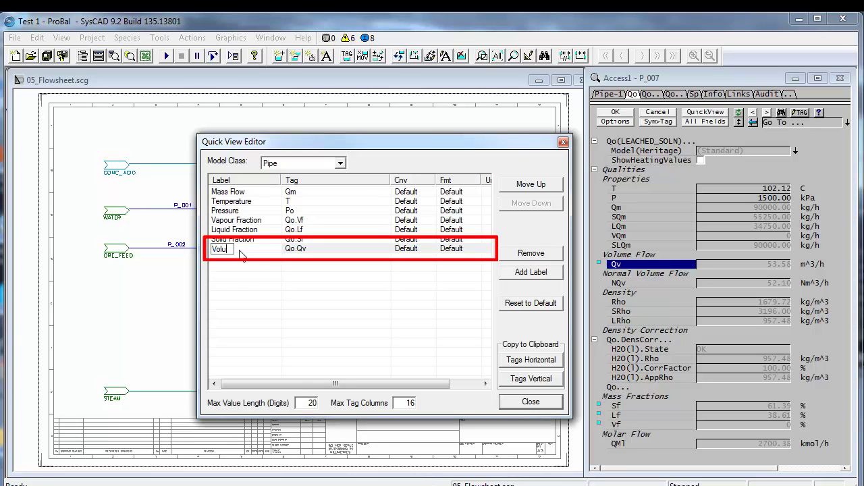
{"action": "type", "text": "me Flow"}
{"action": "left_click", "coordinate": [248, 239]}
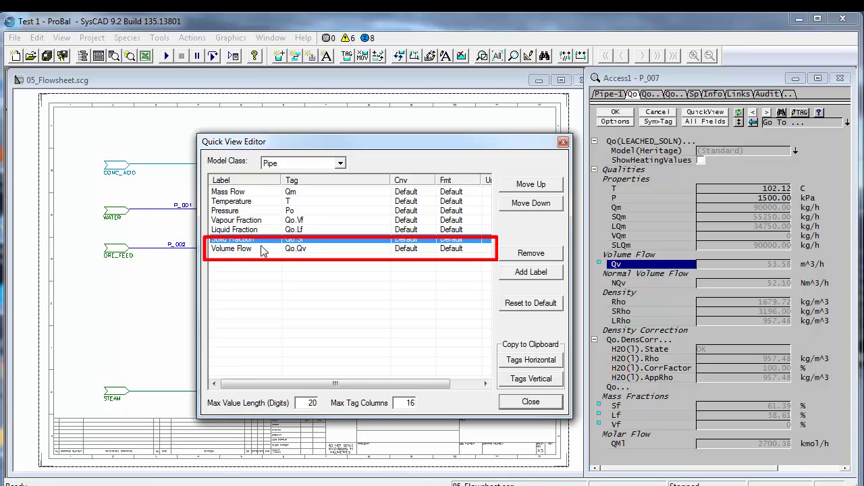
{"action": "left_click", "coordinate": [258, 251]}
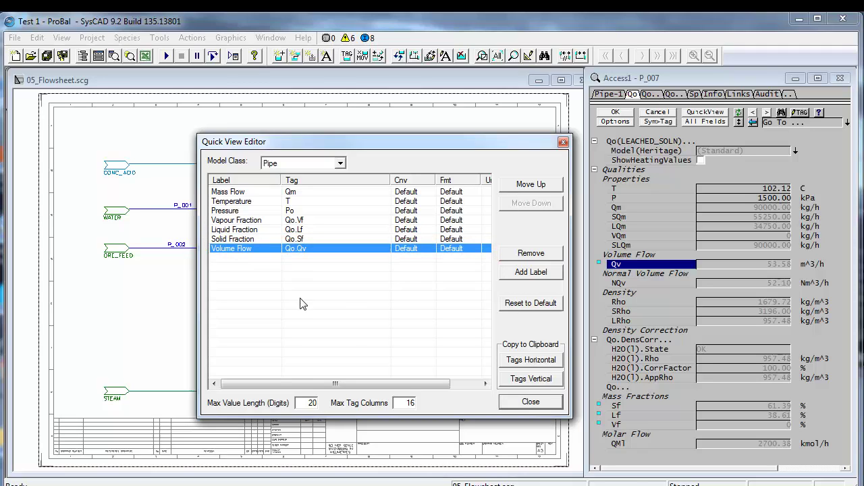
Step: Switch P_007's species page to elemental concentrations with zeros shown, and select Ni
{"action": "left_click", "coordinate": [695, 77]}
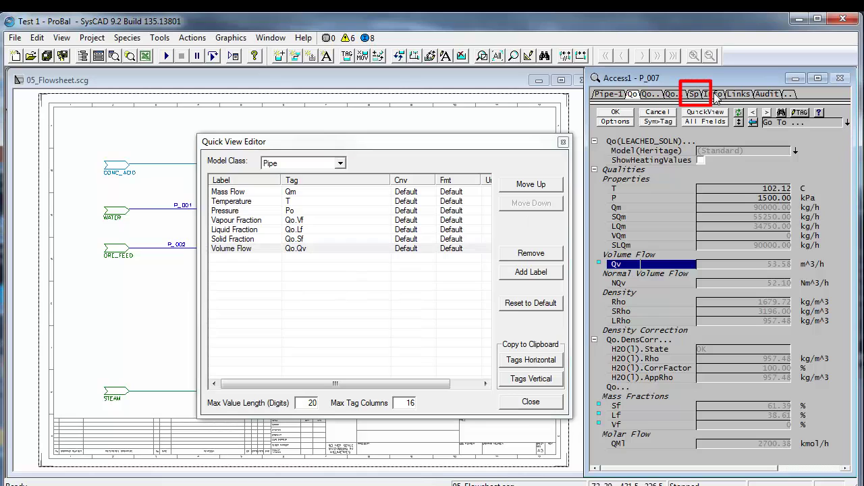
{"action": "left_click", "coordinate": [699, 94]}
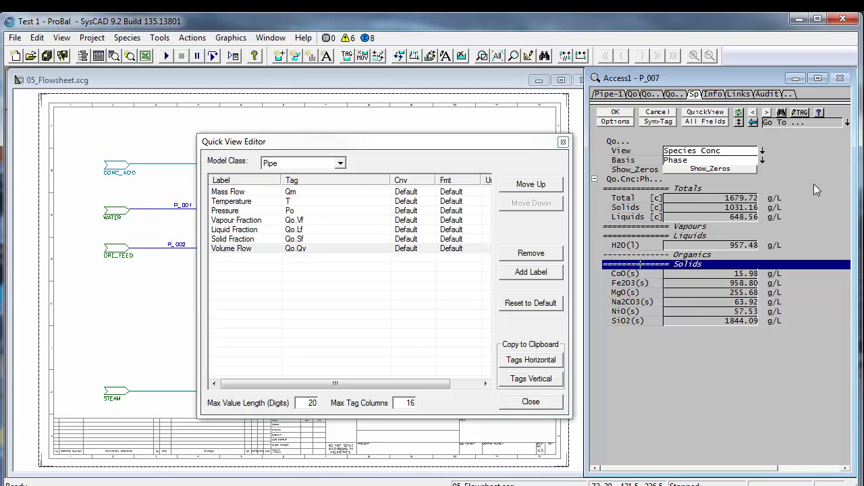
{"action": "left_click", "coordinate": [763, 151]}
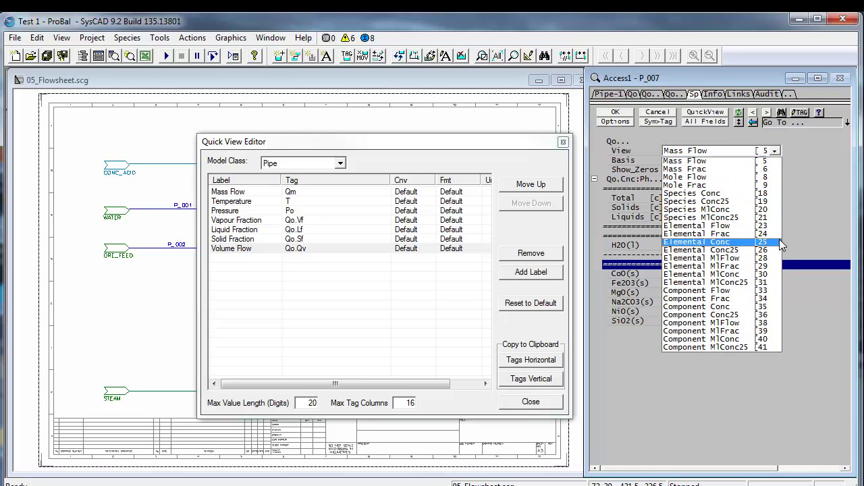
{"action": "left_click", "coordinate": [777, 241]}
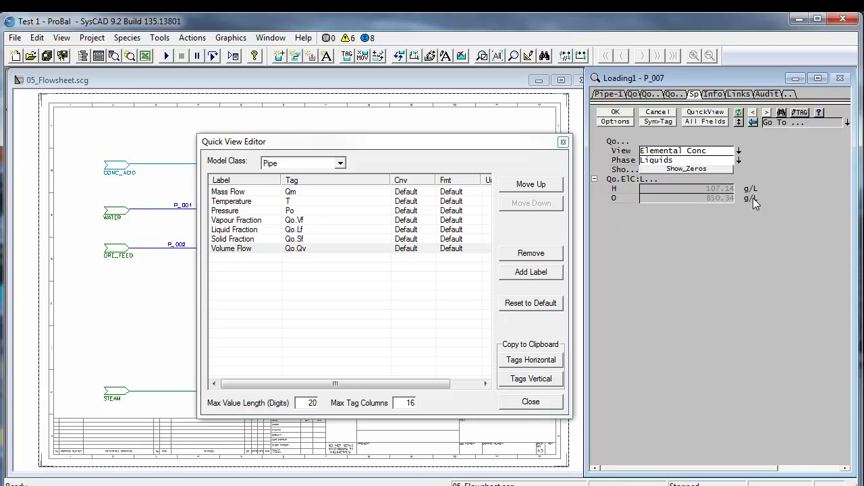
{"action": "left_click", "coordinate": [721, 172]}
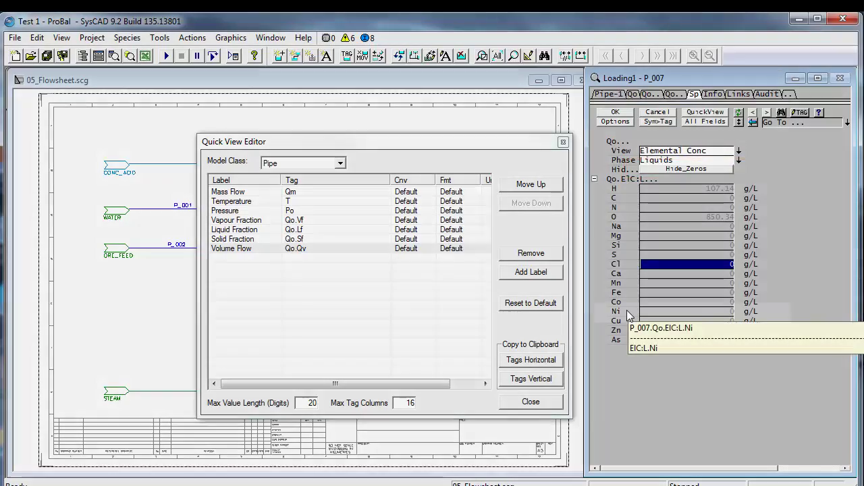
{"action": "left_click", "coordinate": [626, 311]}
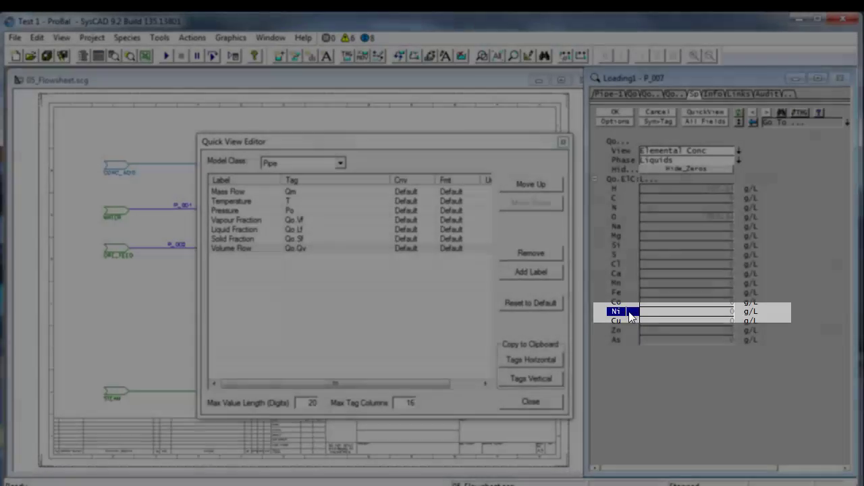
Step: Send the liquid Ni concentration (Qo.ElC:L.Ni) to the Quick View, labelled 'Nickel Conc'
{"action": "right_click", "coordinate": [629, 312]}
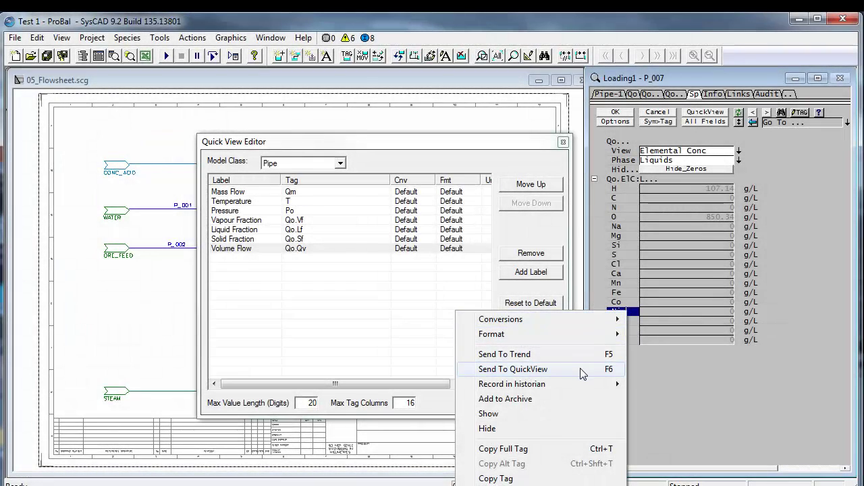
{"action": "left_click", "coordinate": [582, 371]}
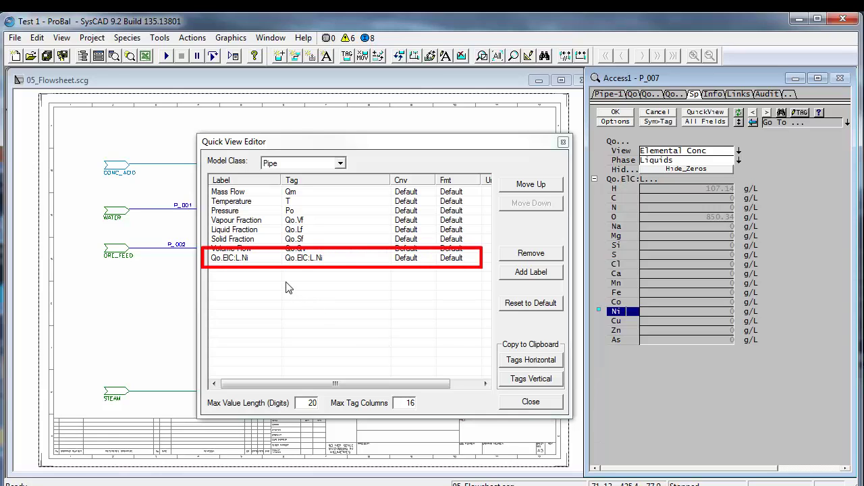
{"action": "left_click", "coordinate": [258, 261]}
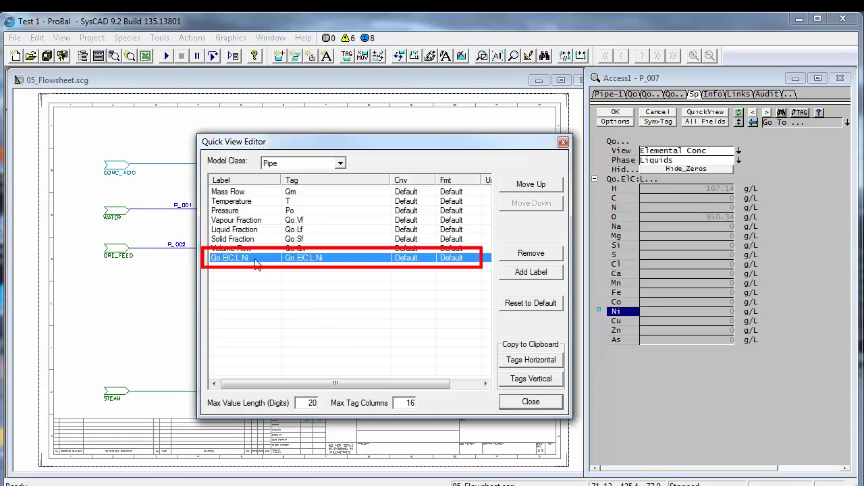
{"action": "left_click", "coordinate": [255, 262]}
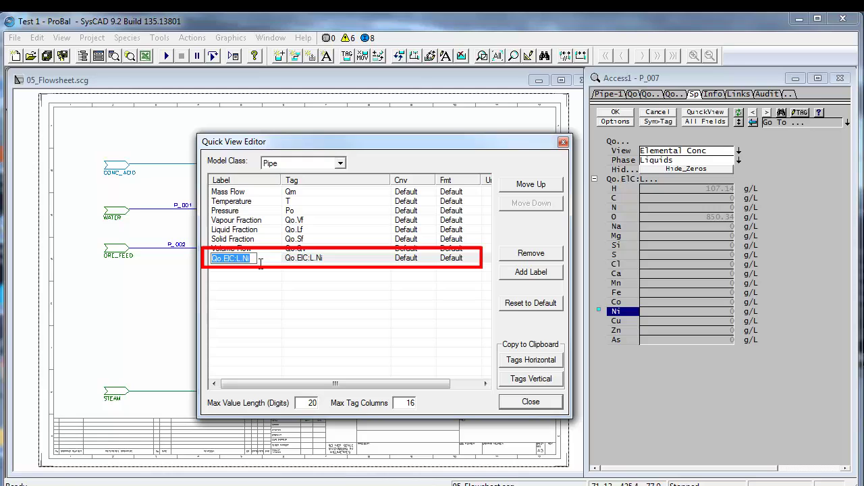
{"action": "type", "text": "Nickel"}
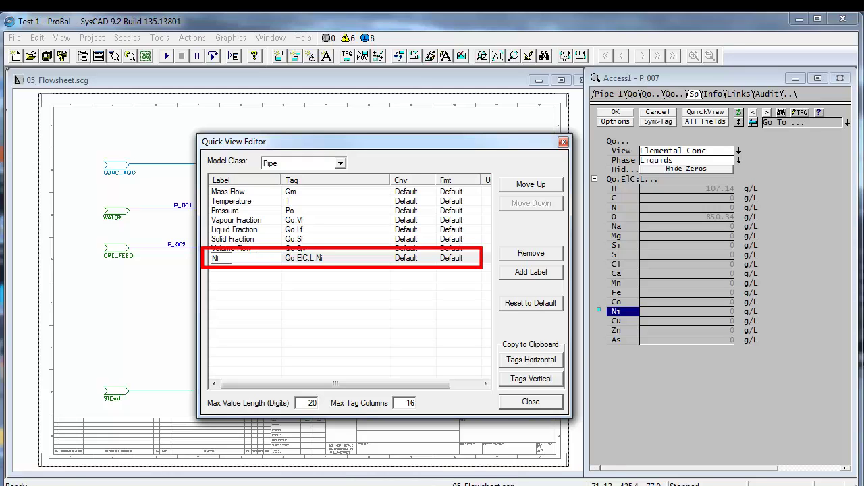
{"action": "type", "text": " Con"}
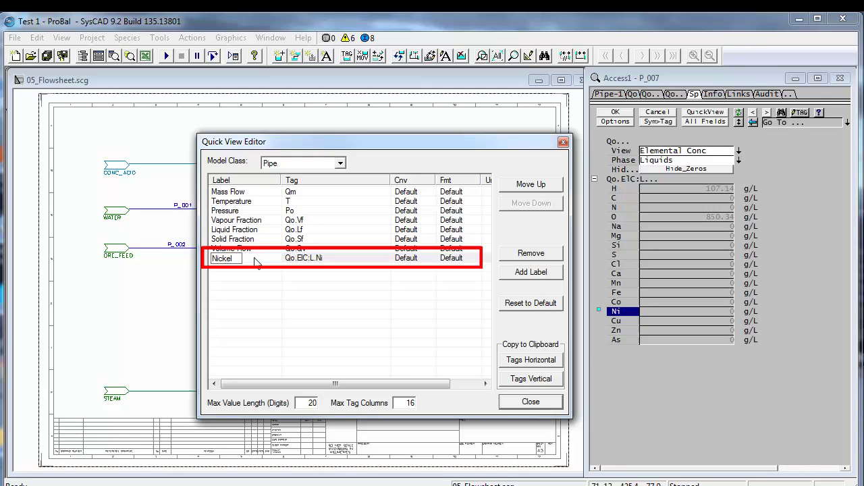
{"action": "type", "text": "c"}
{"action": "left_click", "coordinate": [250, 249]}
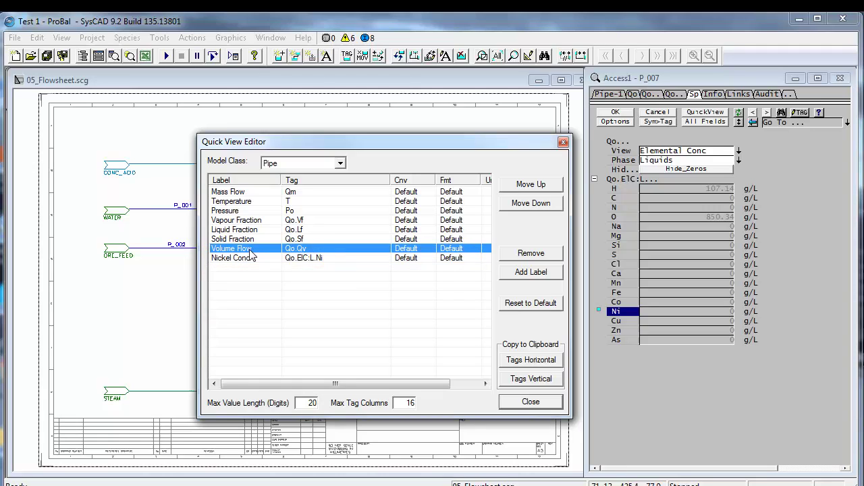
{"action": "right_click", "coordinate": [249, 252]}
{"action": "mouse_move", "coordinate": [284, 261]}
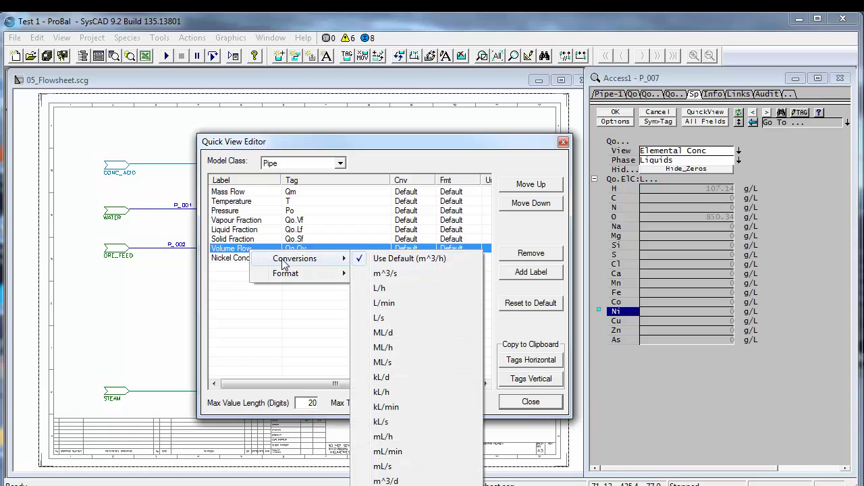
{"action": "mouse_move", "coordinate": [289, 278]}
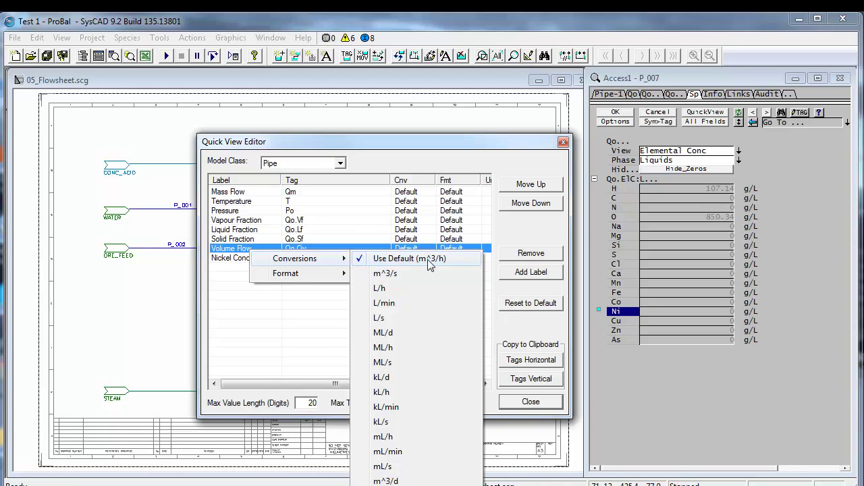
{"action": "left_click", "coordinate": [269, 317]}
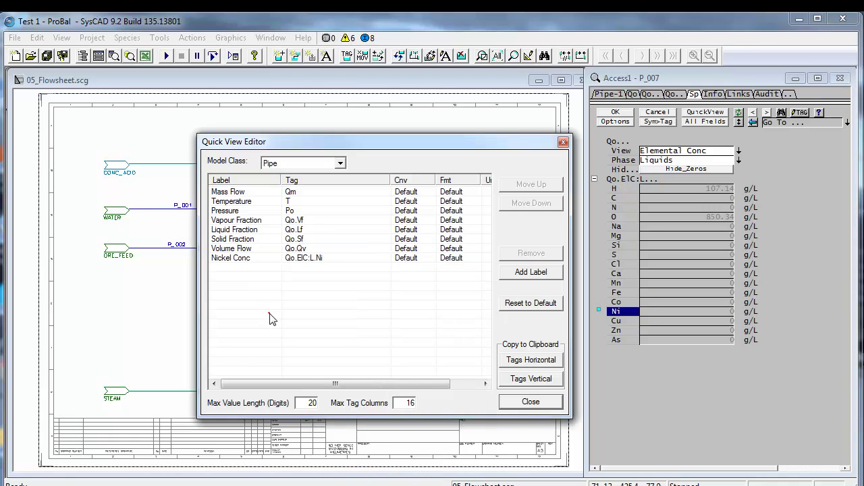
Step: Close the editor and show P_005's quick view: Volume Flow 47.19 m^3/h, Nickel Conc 0 g/L
{"action": "left_click", "coordinate": [523, 403]}
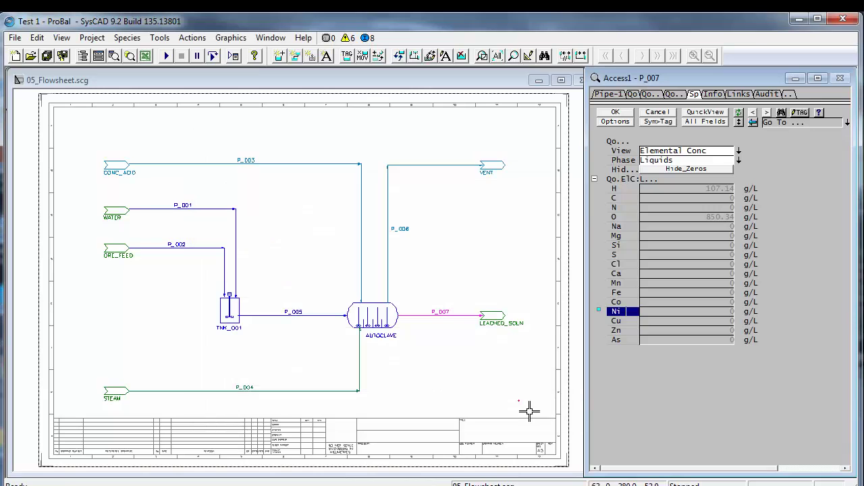
{"action": "key", "text": "ctrl"}
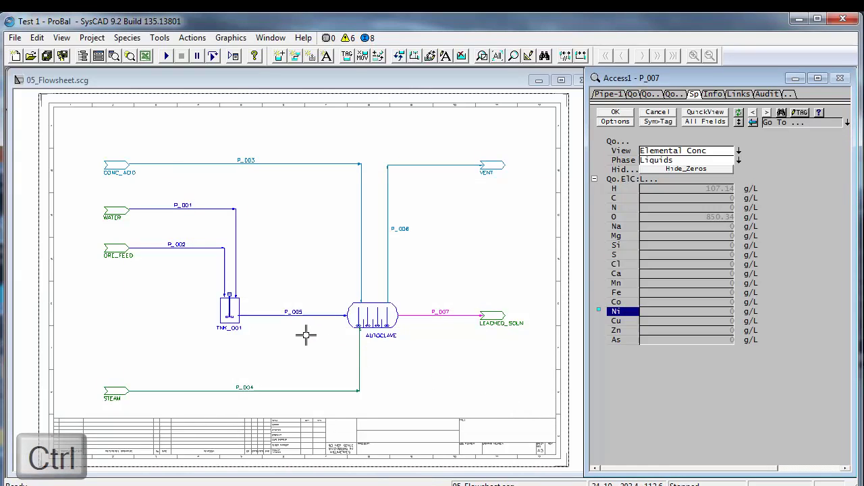
{"action": "left_click", "coordinate": [301, 327], "text": "ctrl"}
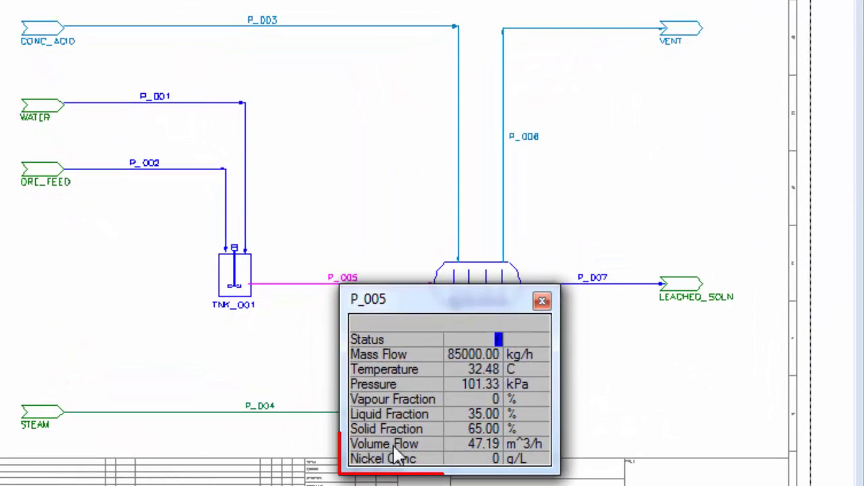
{"action": "left_click", "coordinate": [542, 301]}
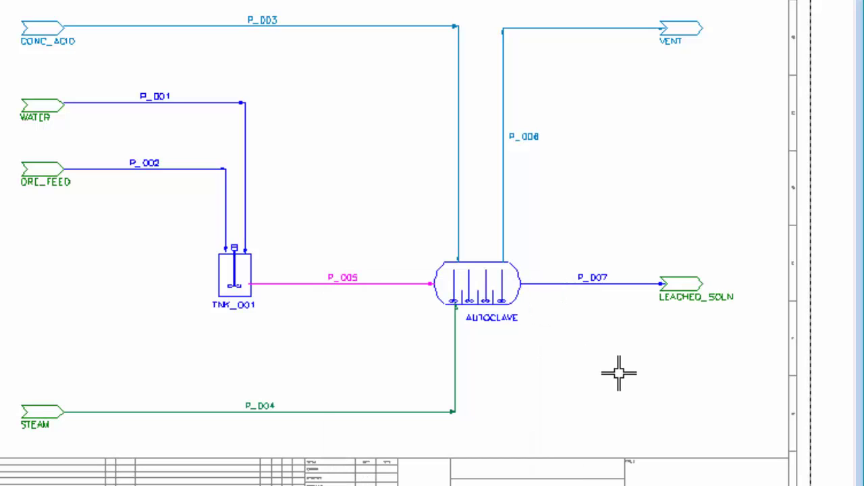
{"action": "key", "text": "ctrl"}
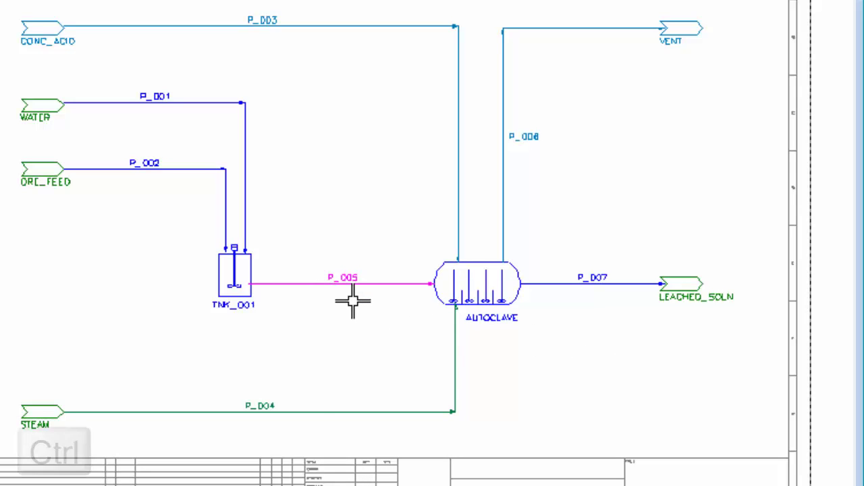
{"action": "left_click", "coordinate": [332, 283], "text": "ctrl"}
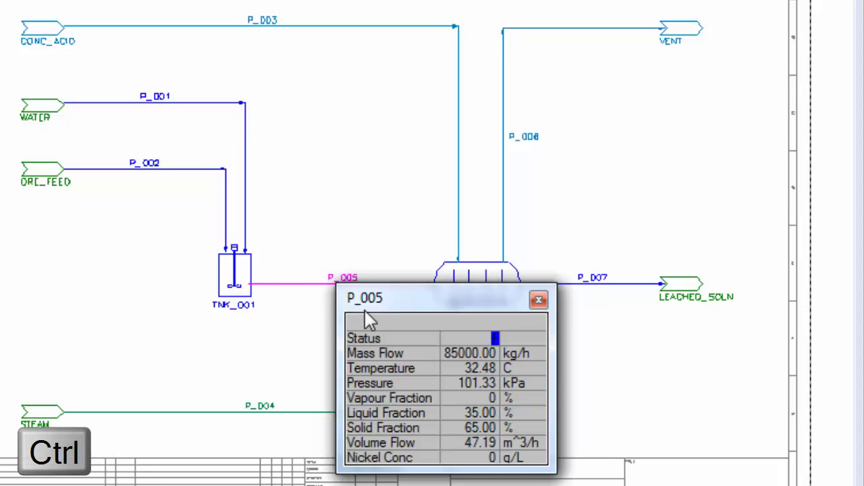
{"action": "left_click_drag", "start_coordinate": [414, 301], "coordinate": [383, 312]}
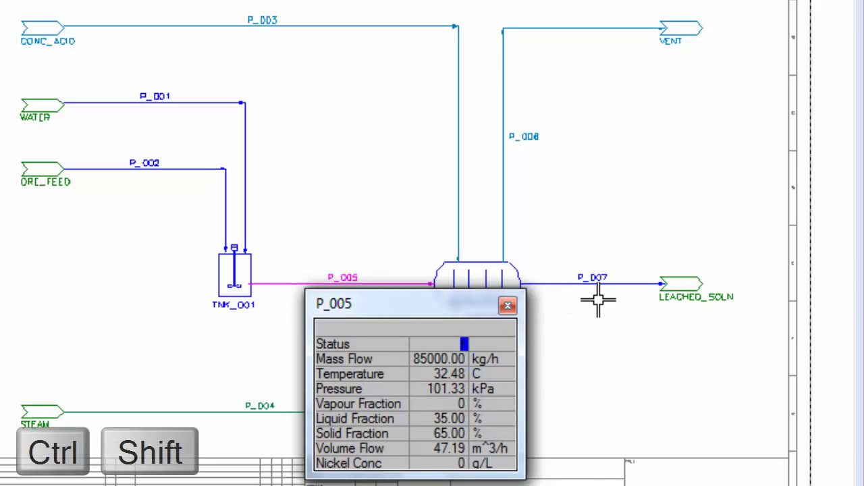
Step: Add P_007 and P_001 as columns beside P_005, then close the Pipe quick view
{"action": "left_click", "coordinate": [580, 281], "text": "ctrl+shift"}
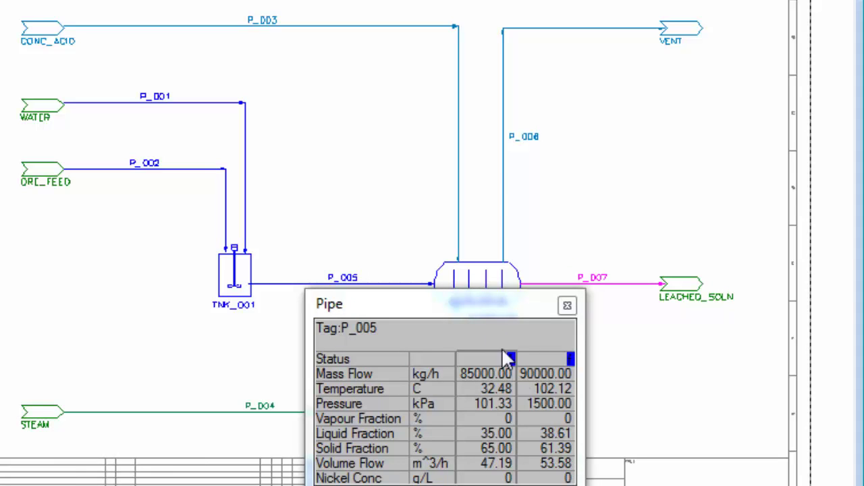
{"action": "left_click", "coordinate": [242, 119], "text": "ctrl+shift"}
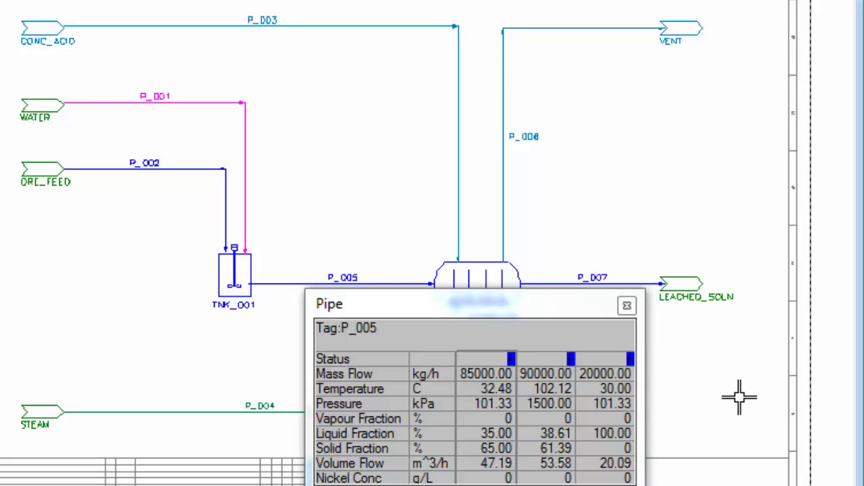
{"action": "left_click", "coordinate": [627, 307]}
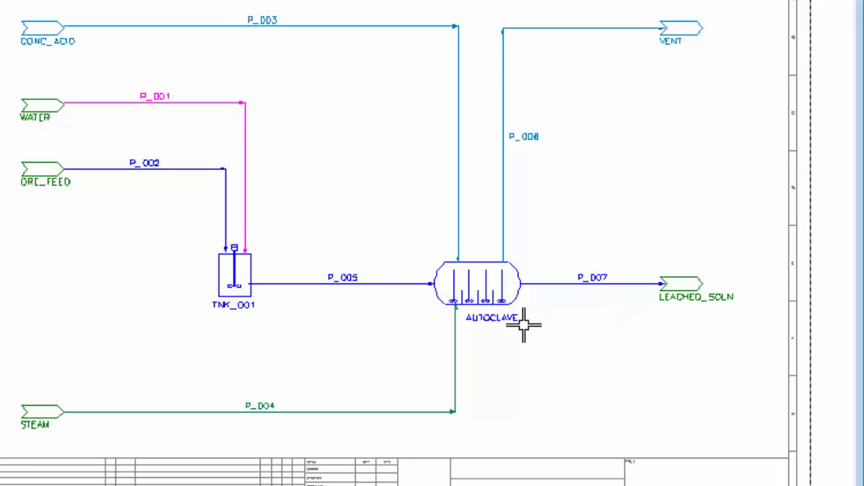
{"action": "mouse_move", "coordinate": [523, 326]}
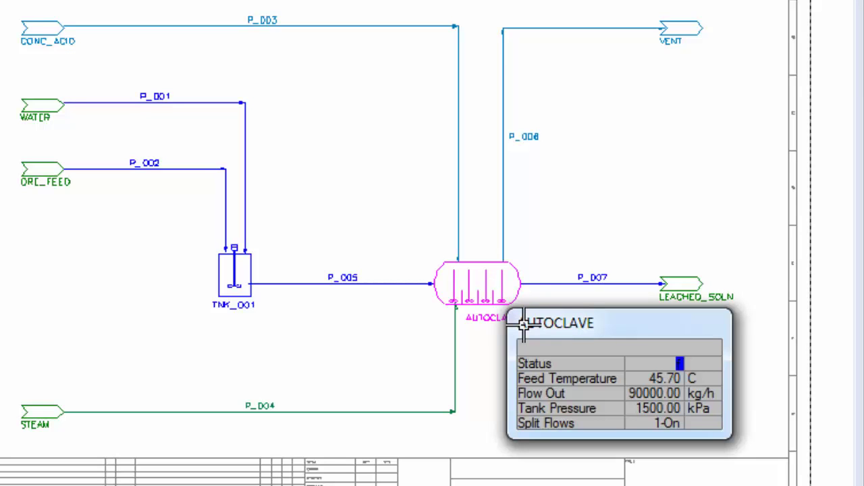